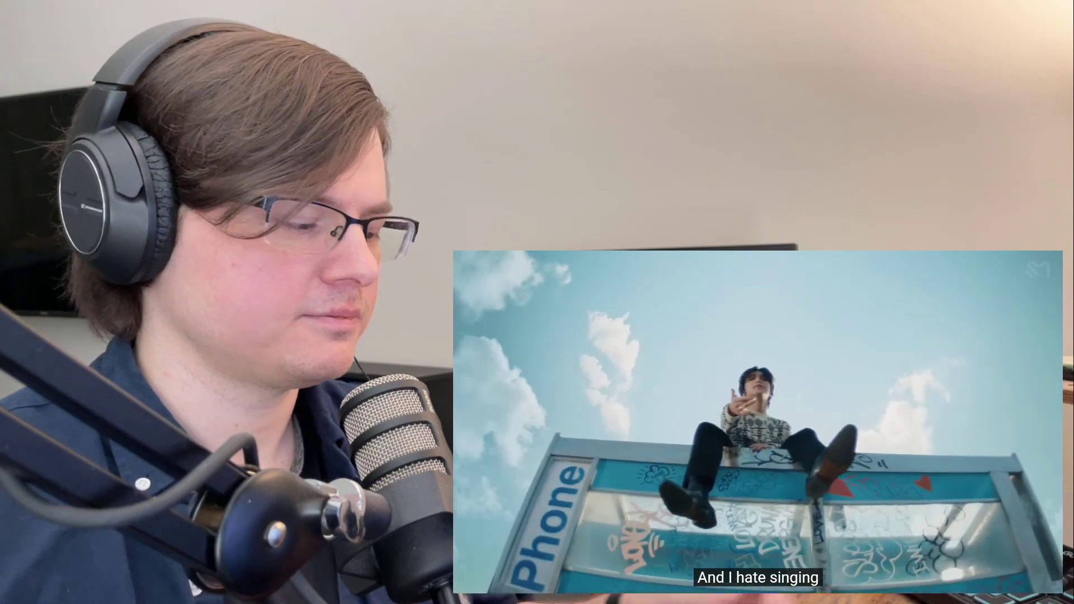
key(space)
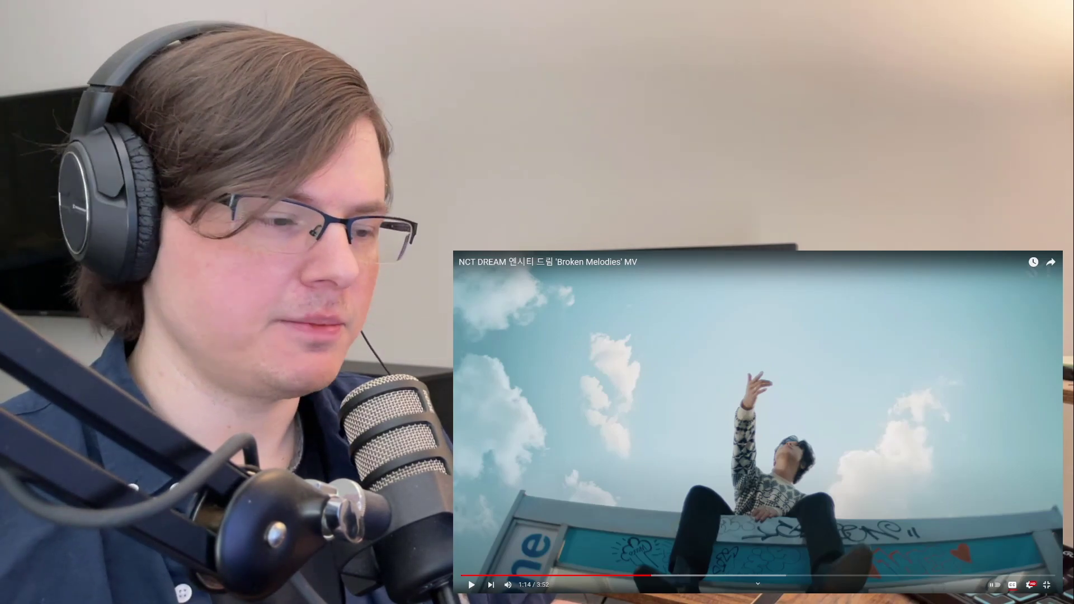
key(space)
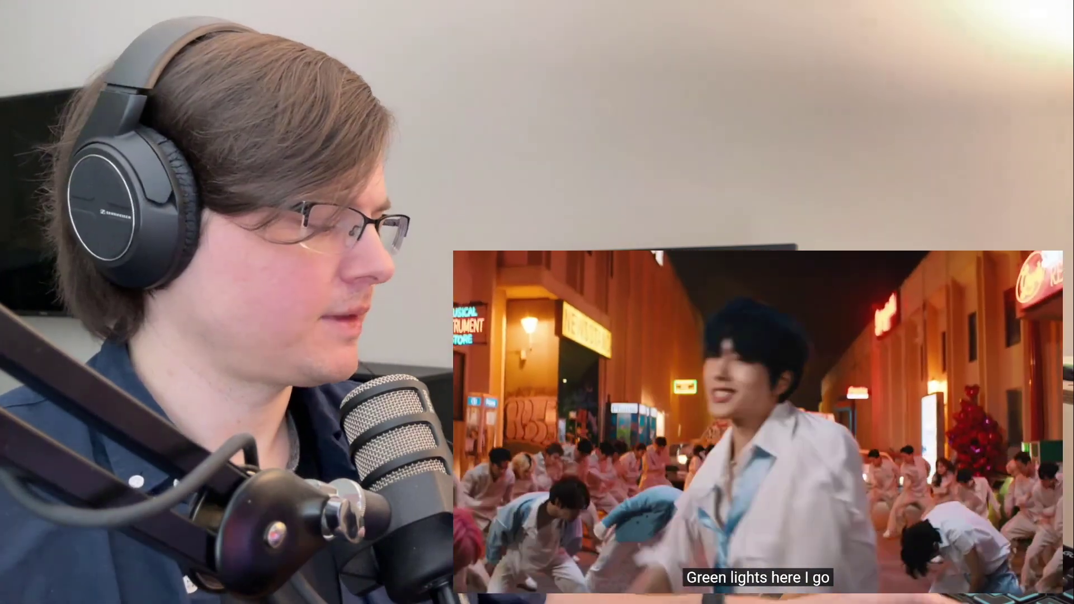
key(space)
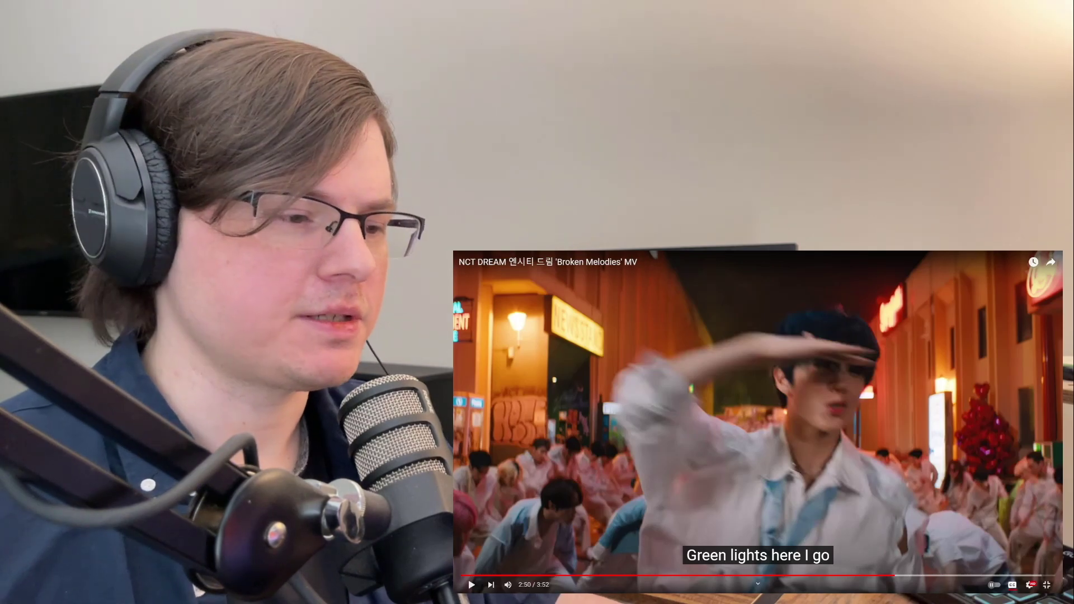
key(space)
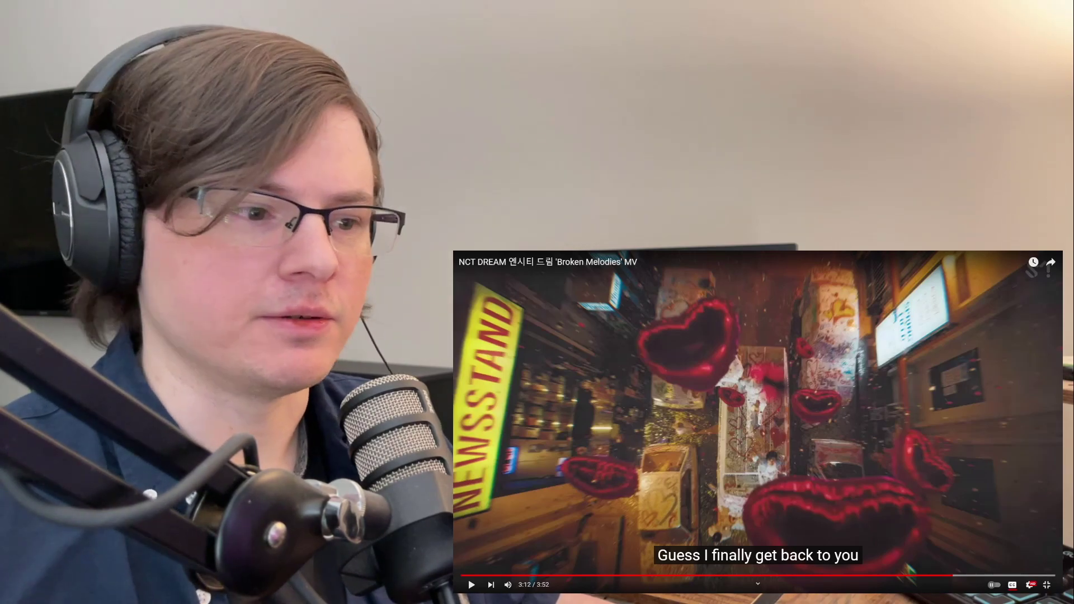
key(space)
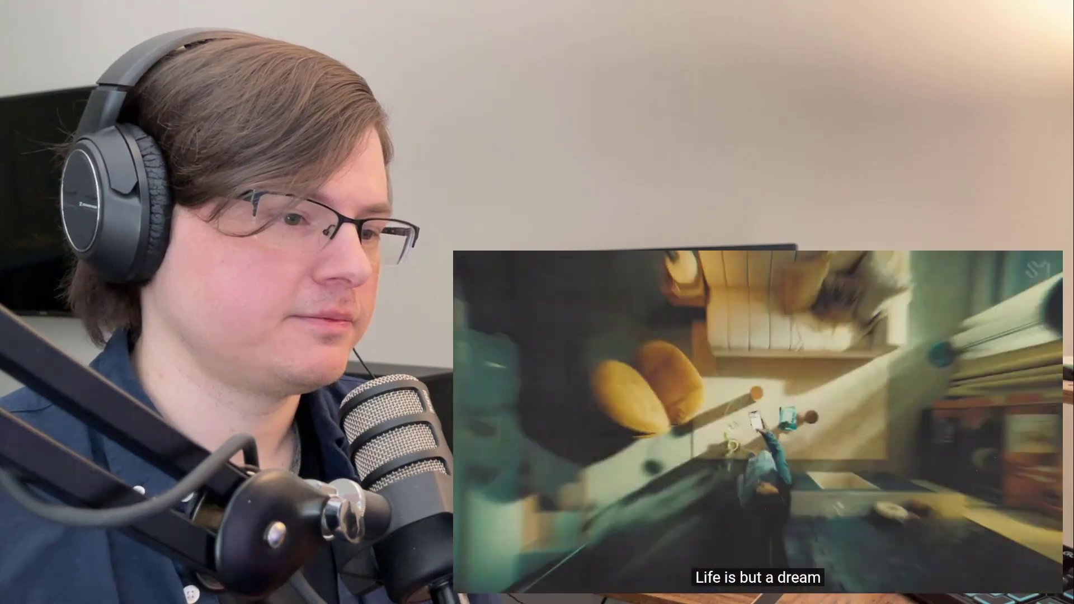